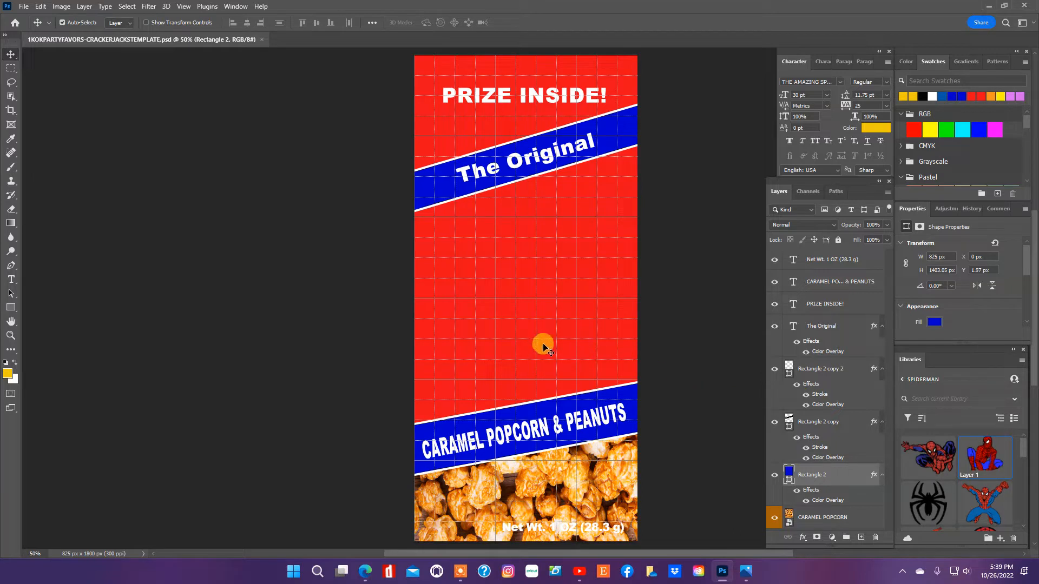
Place the crouching Spider-Man graphic from the library, scaled to about 30%, on the right side of the red area just above the lower blue banner.
left_click_drag(983, 452, 562, 317)
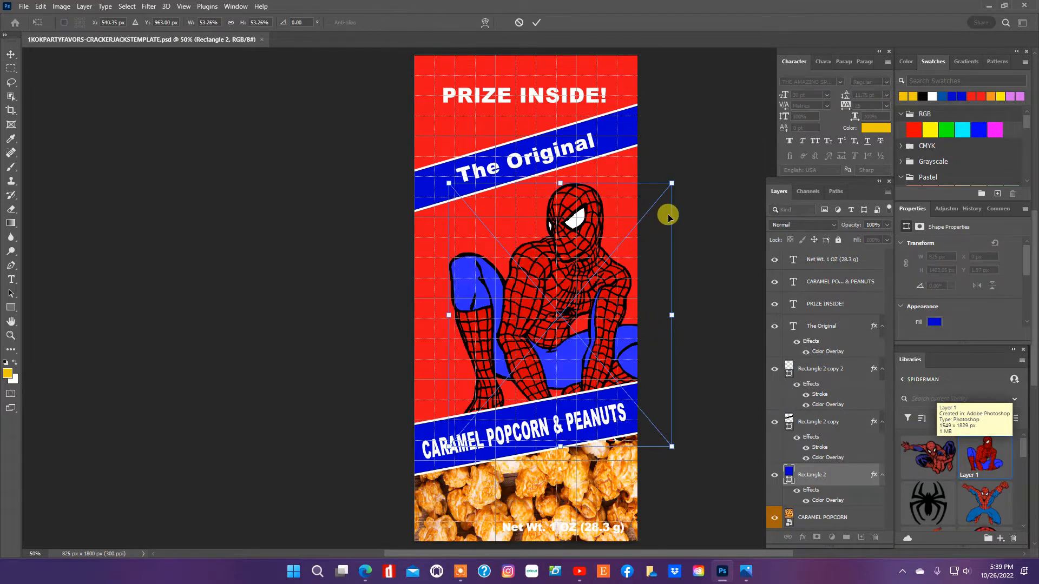
left_click_drag(669, 181, 574, 298)
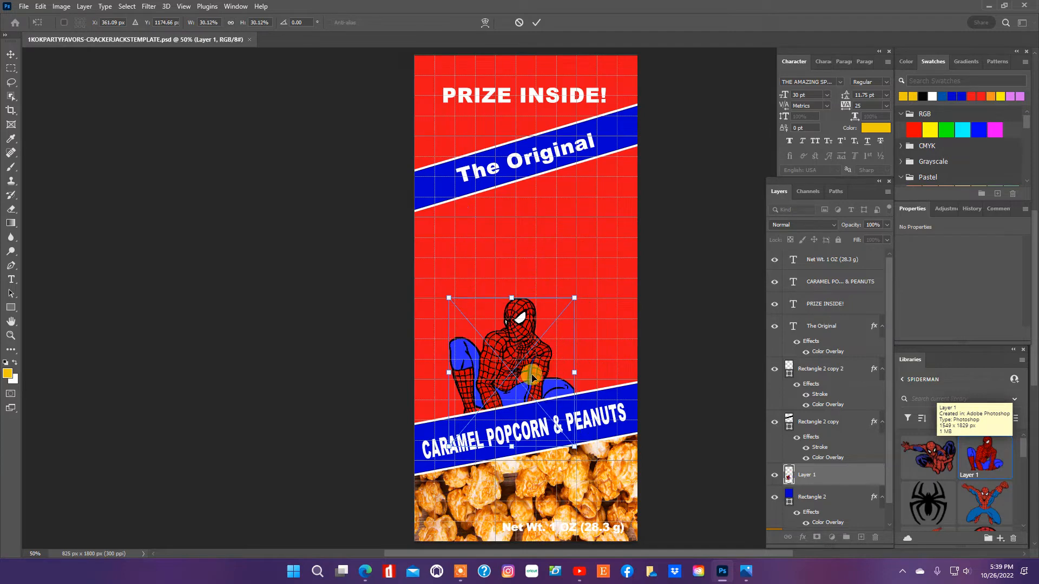
left_click_drag(531, 379, 589, 318)
left_click(312, 298)
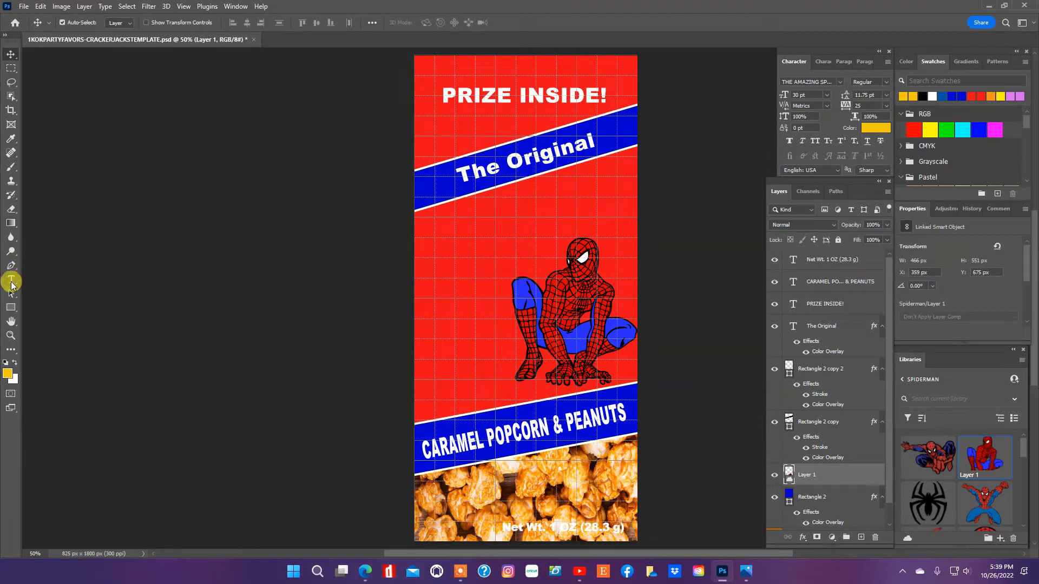
Add three lines of yellow text below the upper banner reading HAPPY, BIRTHDAY and the child's first name, with 36 pt leading.
left_click(11, 281)
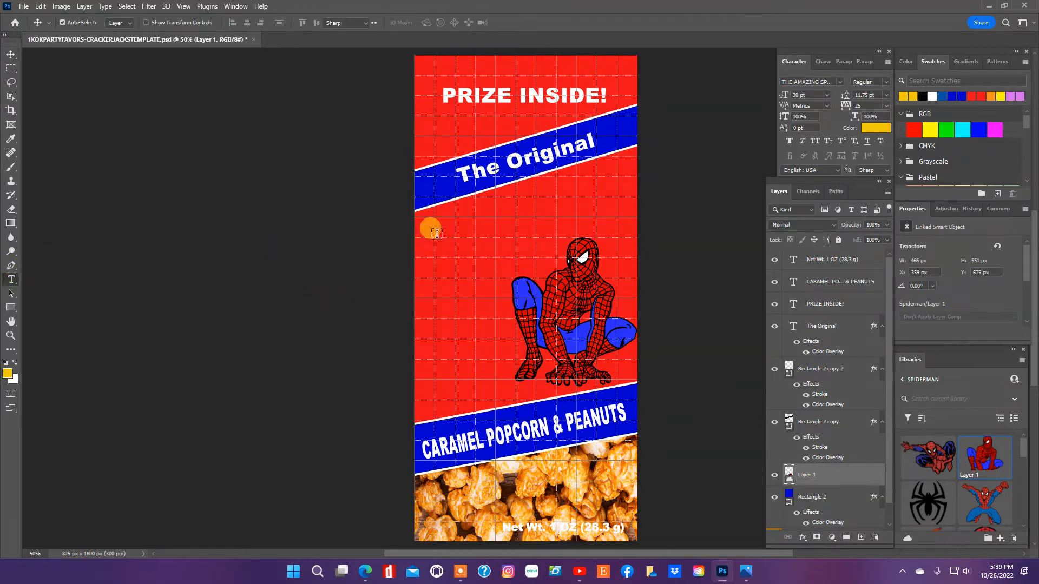
left_click(470, 231)
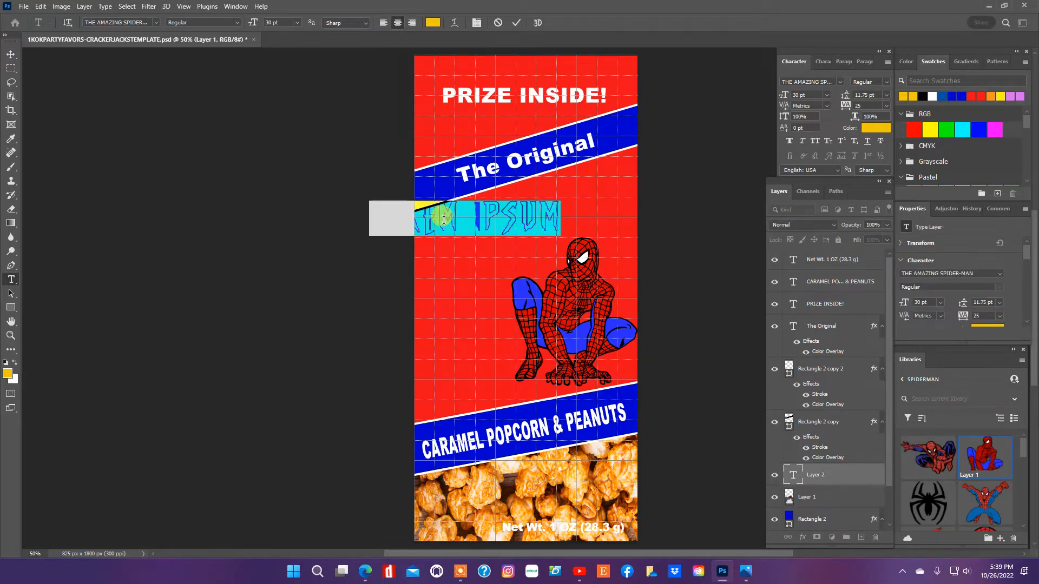
left_click(443, 219)
type("HAPPY ")
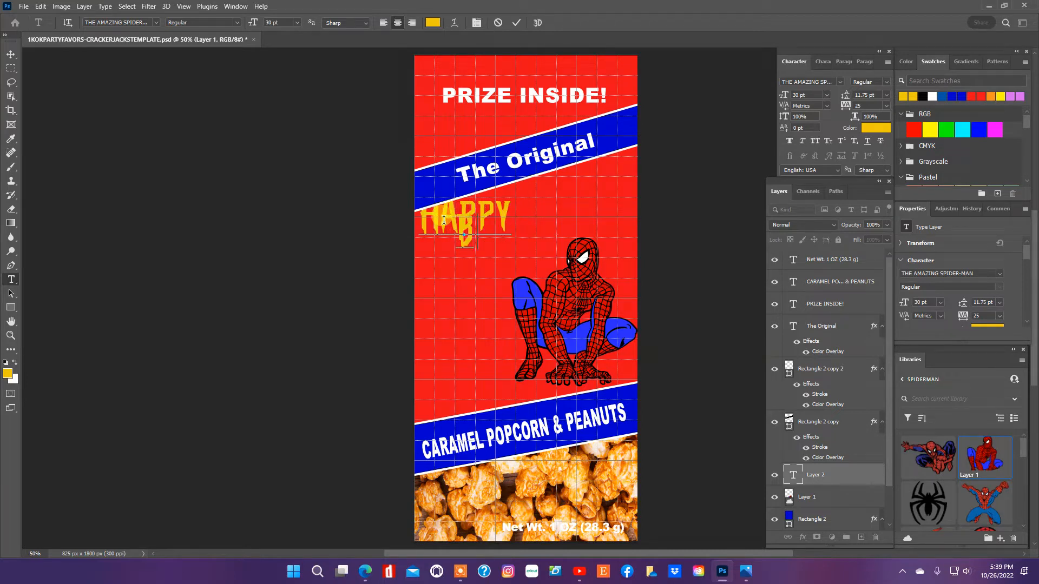
type("BIRTHDAY ")
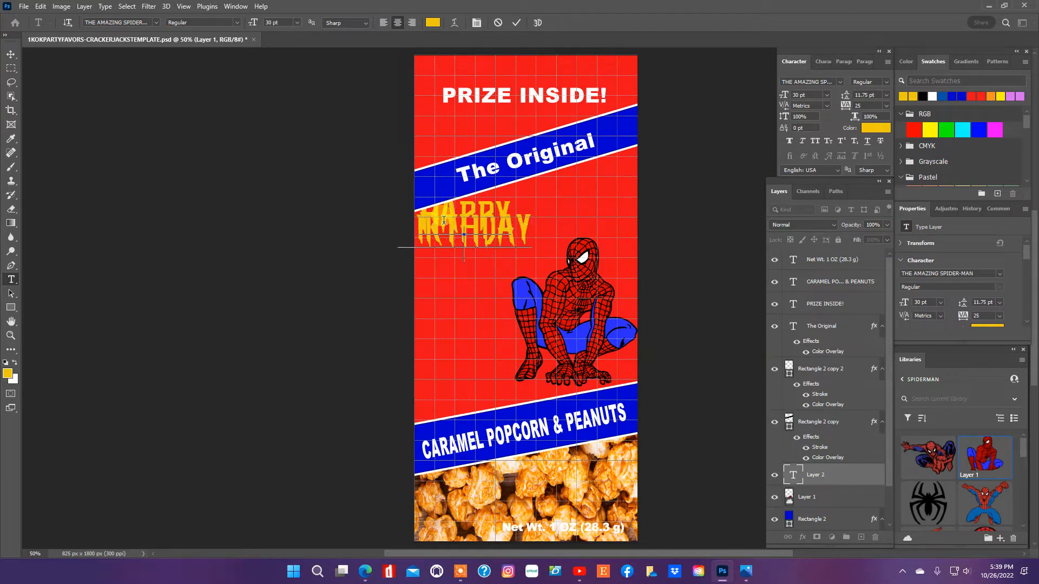
type("DANIEL")
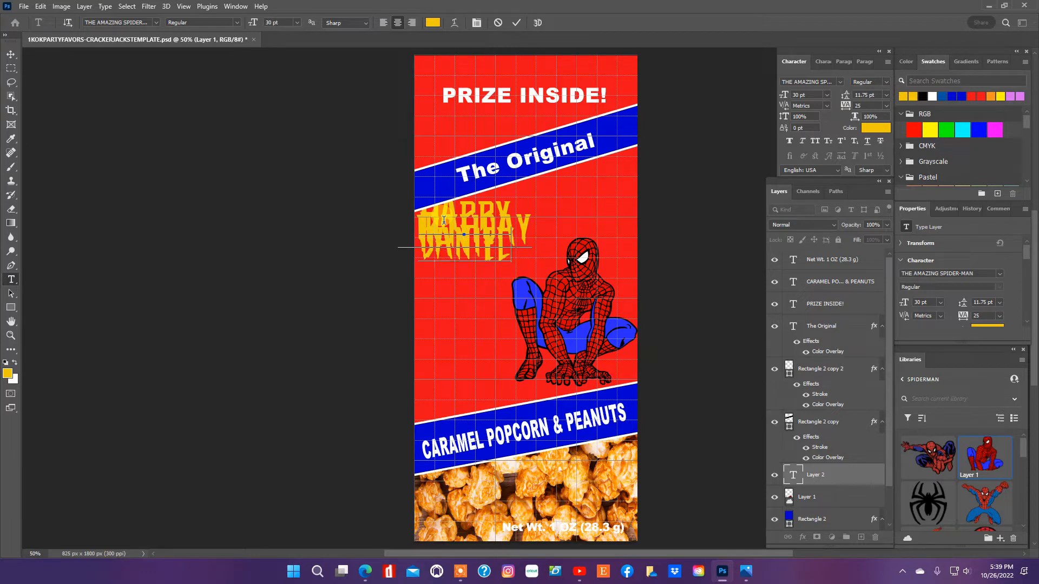
left_click(211, 200)
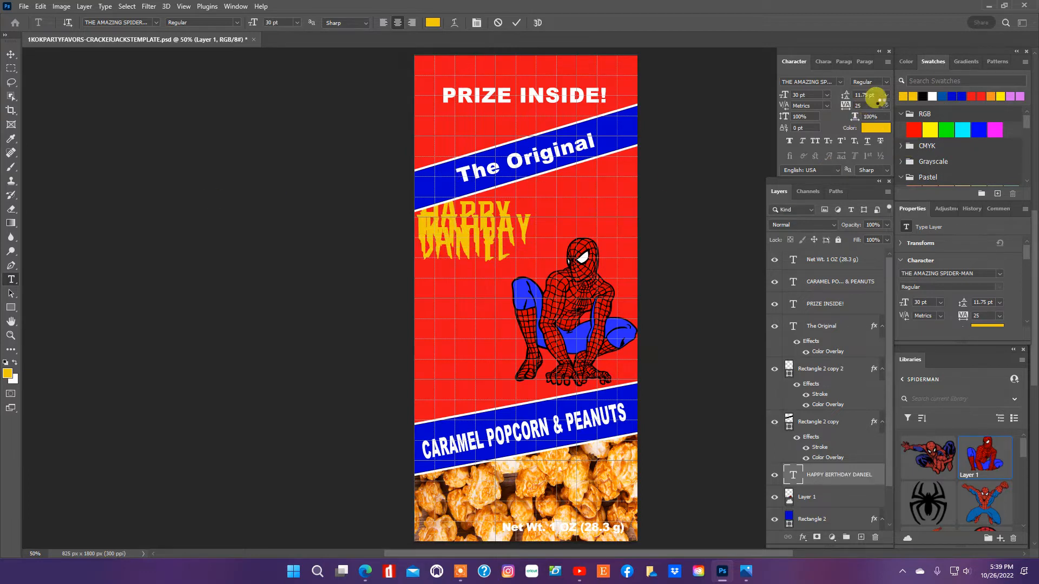
left_click(885, 95)
left_click(877, 208)
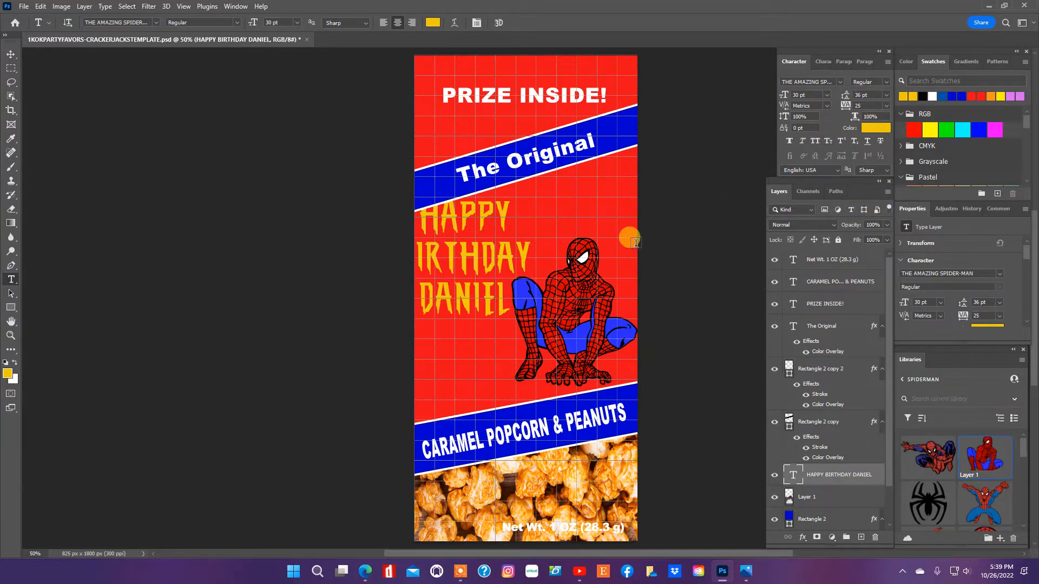
Reduce the birthday text to 24 pt and move it fully onto the red area beside Spider-Man.
left_click(18, 53)
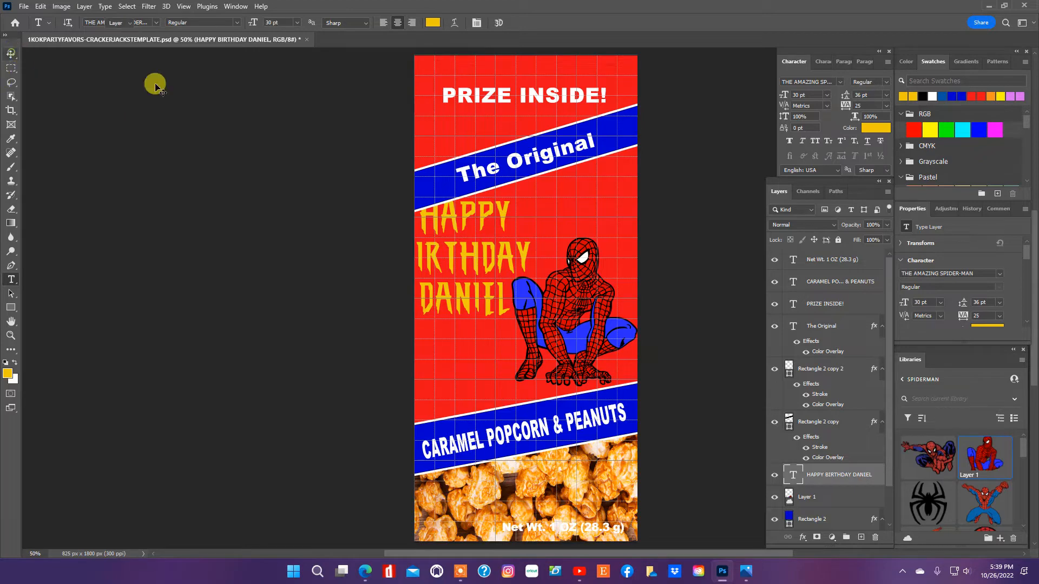
left_click_drag(505, 255, 530, 258)
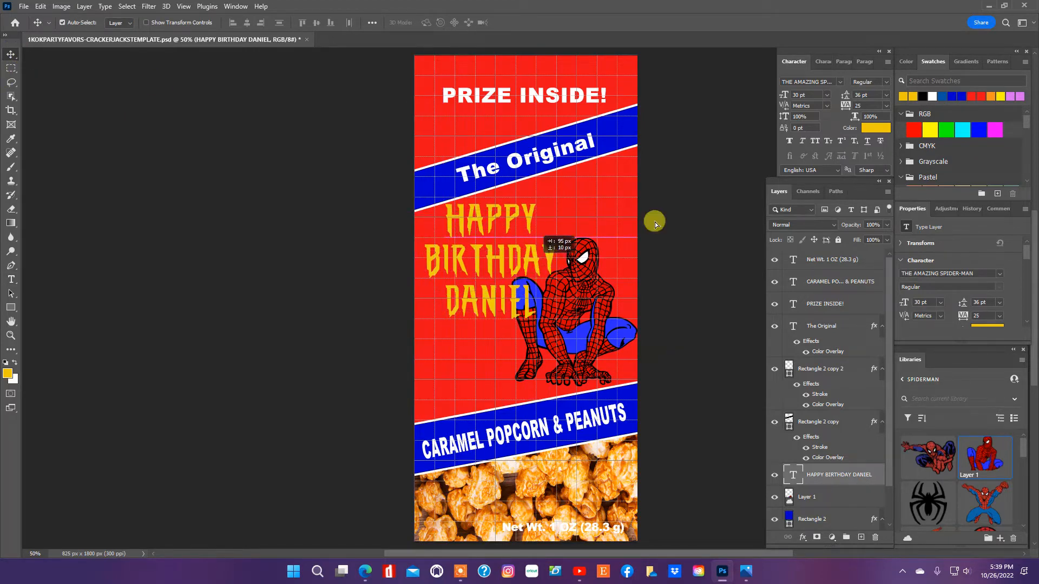
left_click(828, 95)
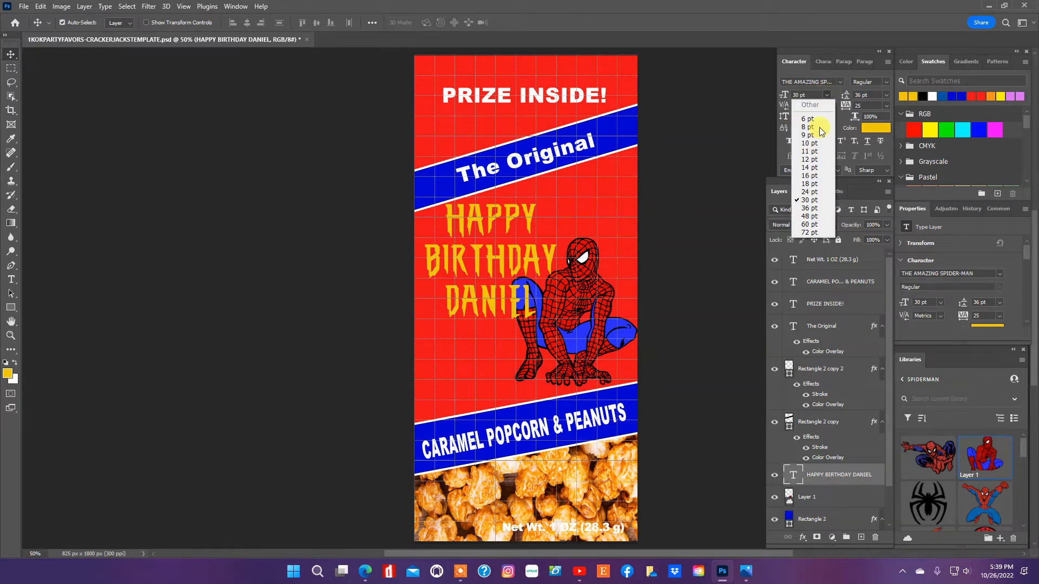
left_click(817, 192)
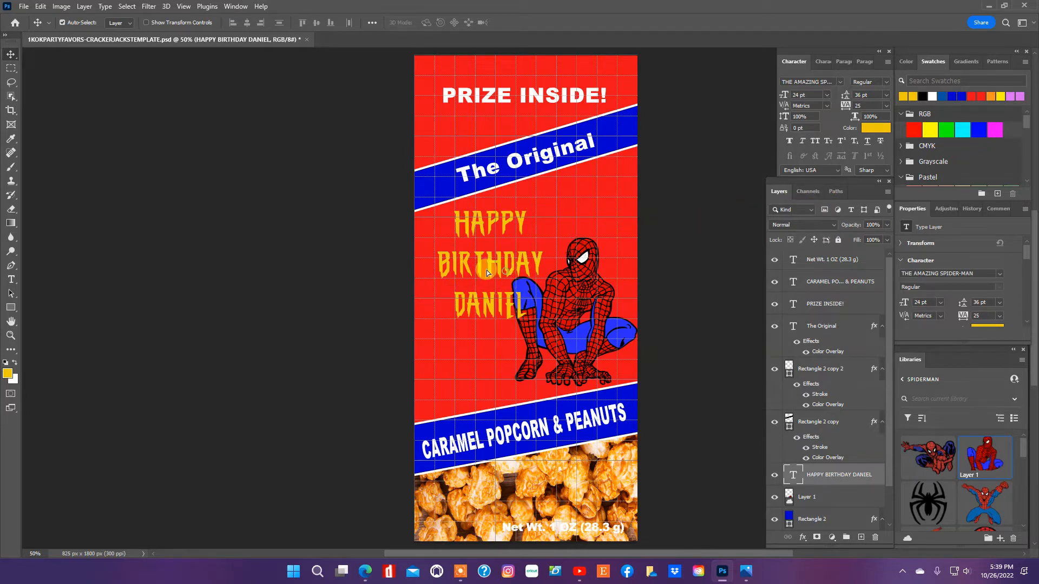
left_click_drag(505, 271, 489, 271)
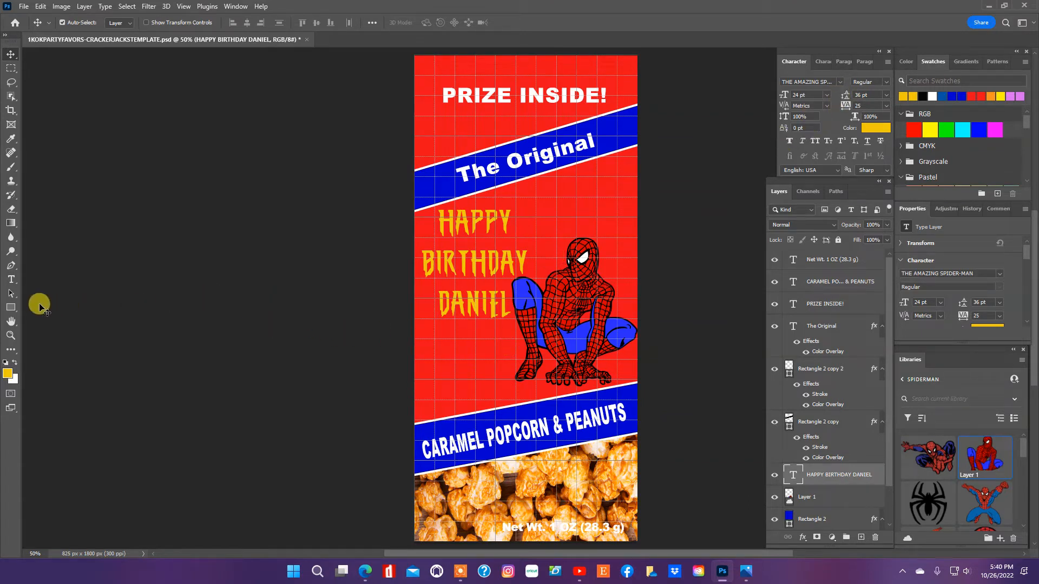
Add a separate text layer with the number 8 and position it on Spider-Man's chest.
left_click(11, 279)
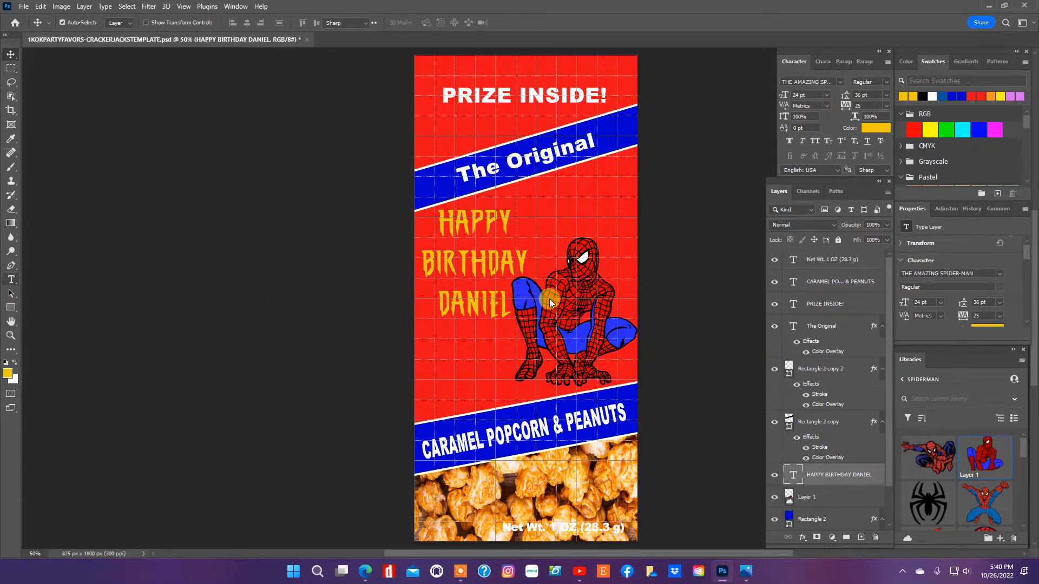
left_click(576, 299)
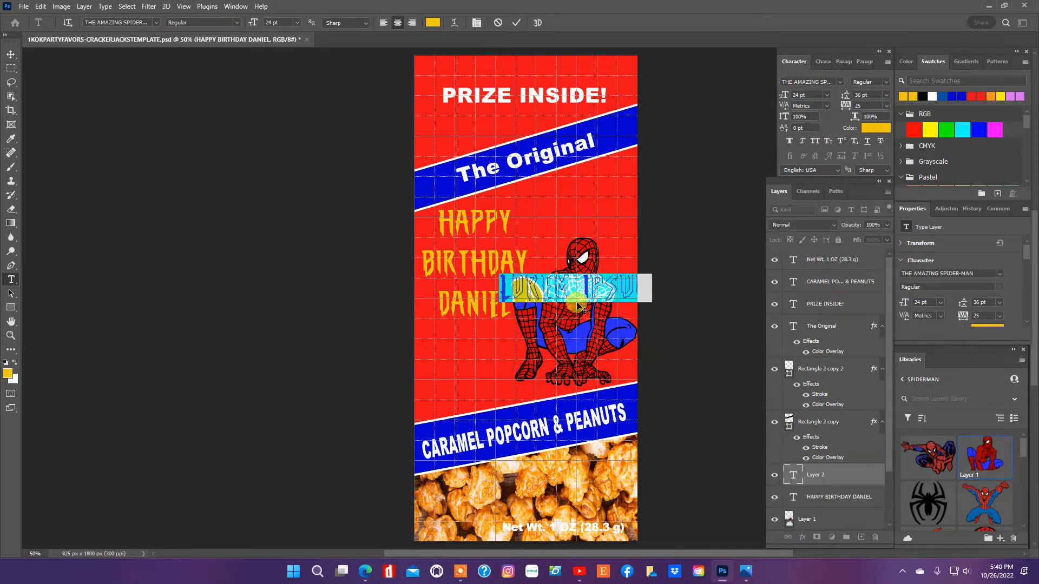
type("8")
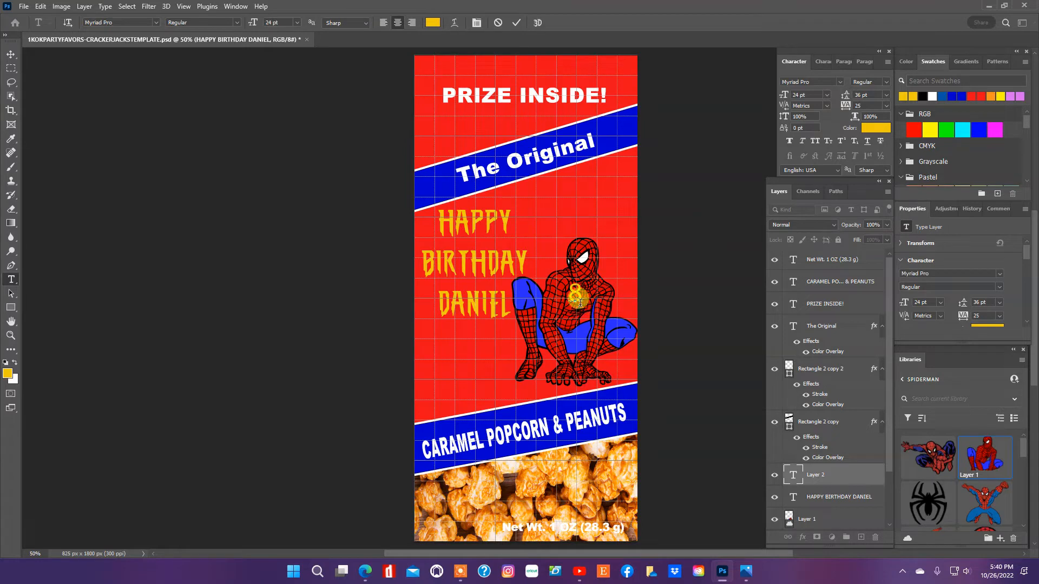
left_click(586, 299)
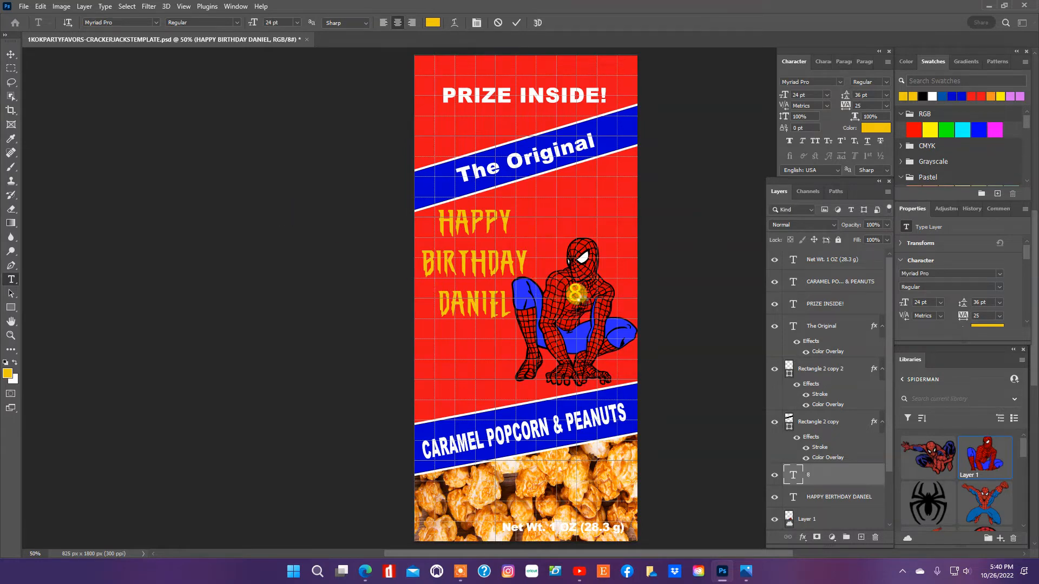
left_click(11, 55)
left_click_drag(587, 299, 589, 309)
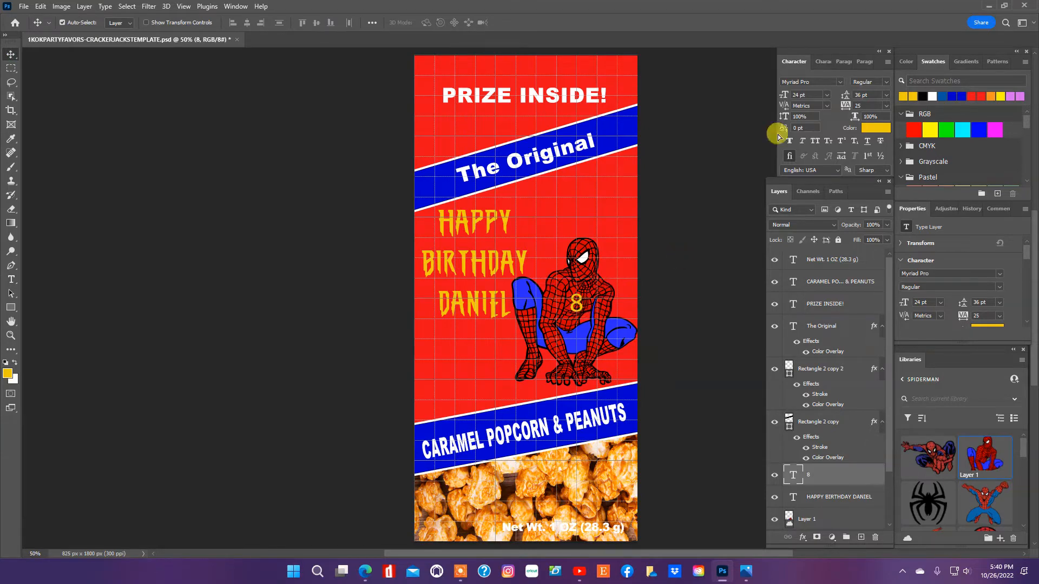
Change the font of the number 8 to Mermaid Bold, keeping the text yellow.
left_click(840, 81)
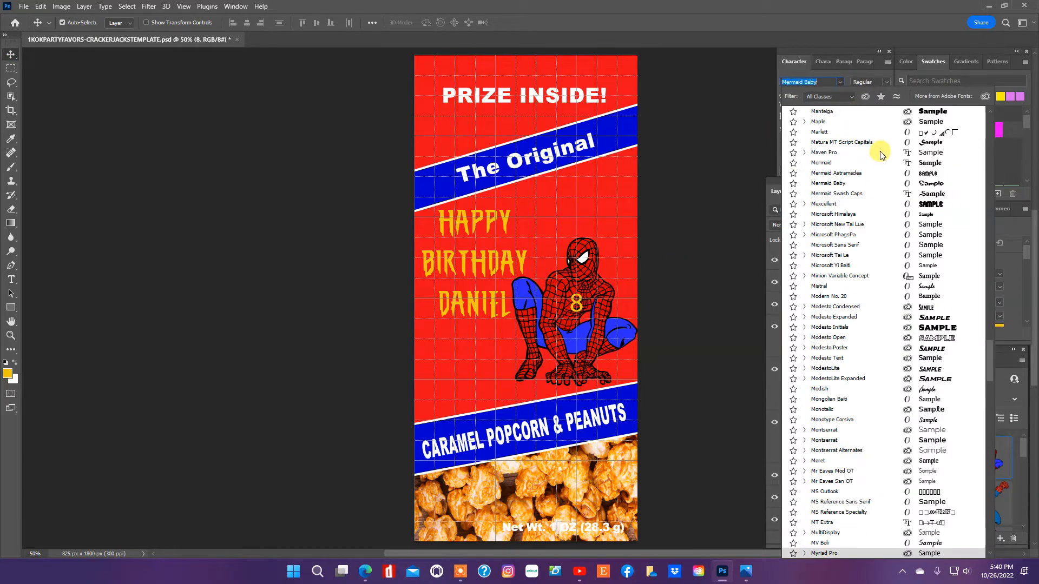
left_click(927, 159)
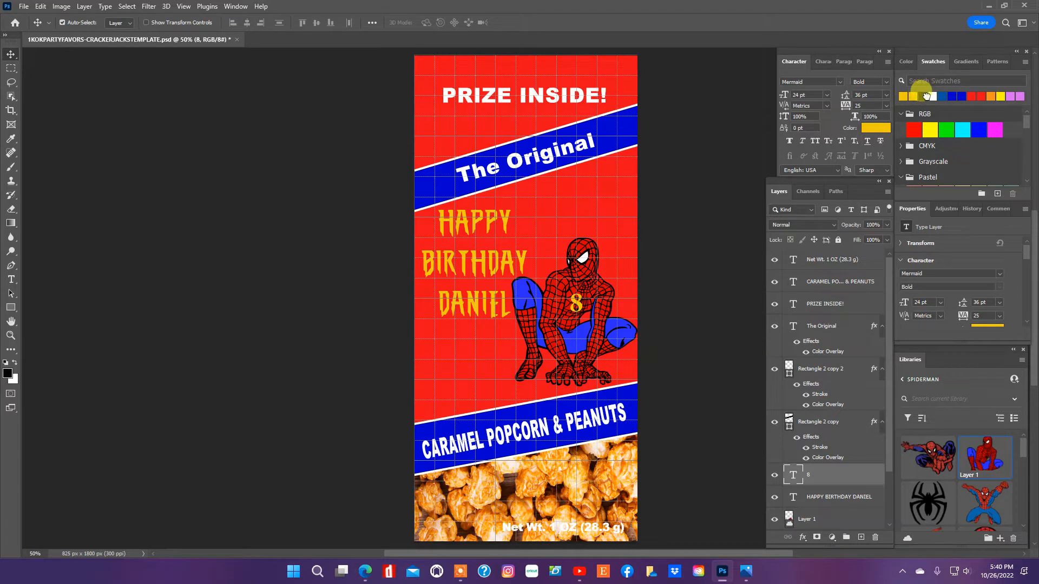
left_click(925, 96)
Apply a black outside Stroke at 100% opacity to the number 8.
left_click(801, 540)
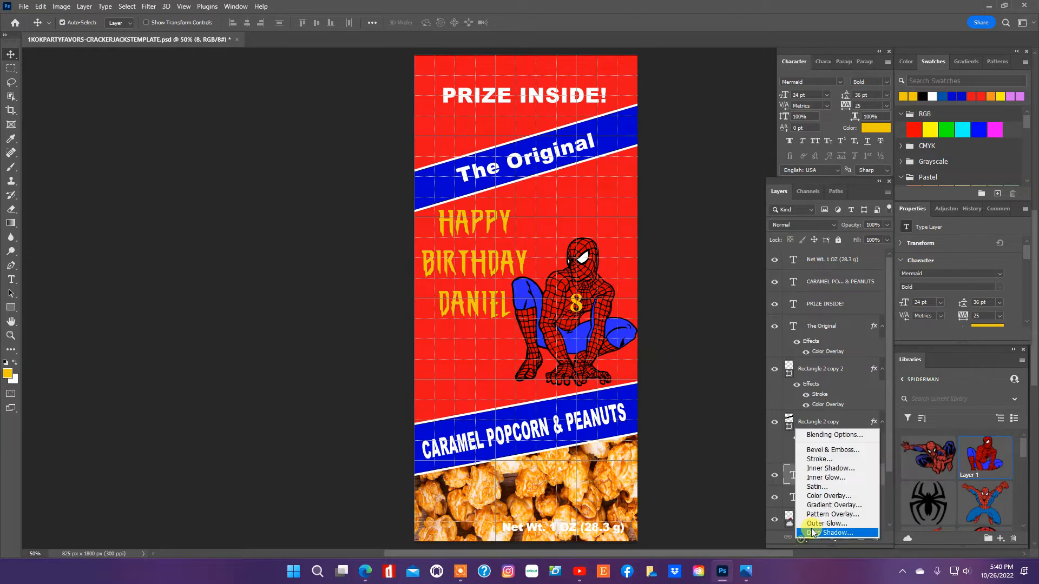
left_click(739, 436)
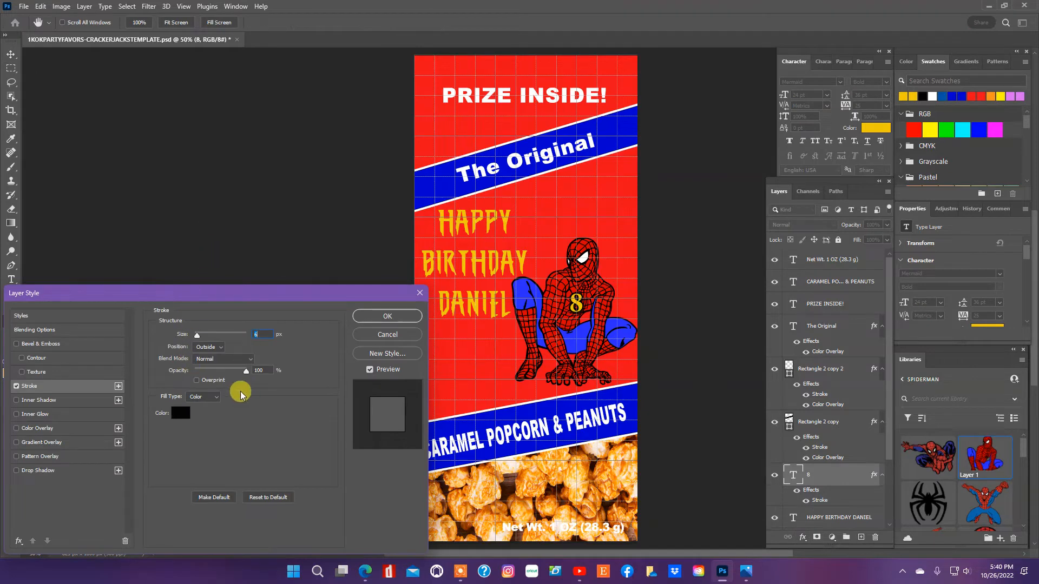
left_click(257, 339)
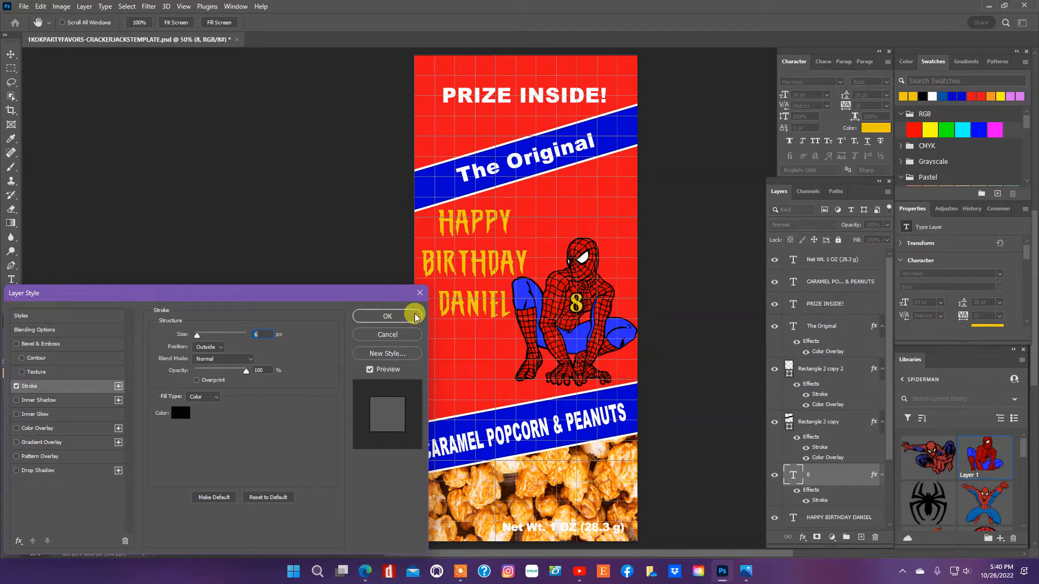
left_click(395, 319)
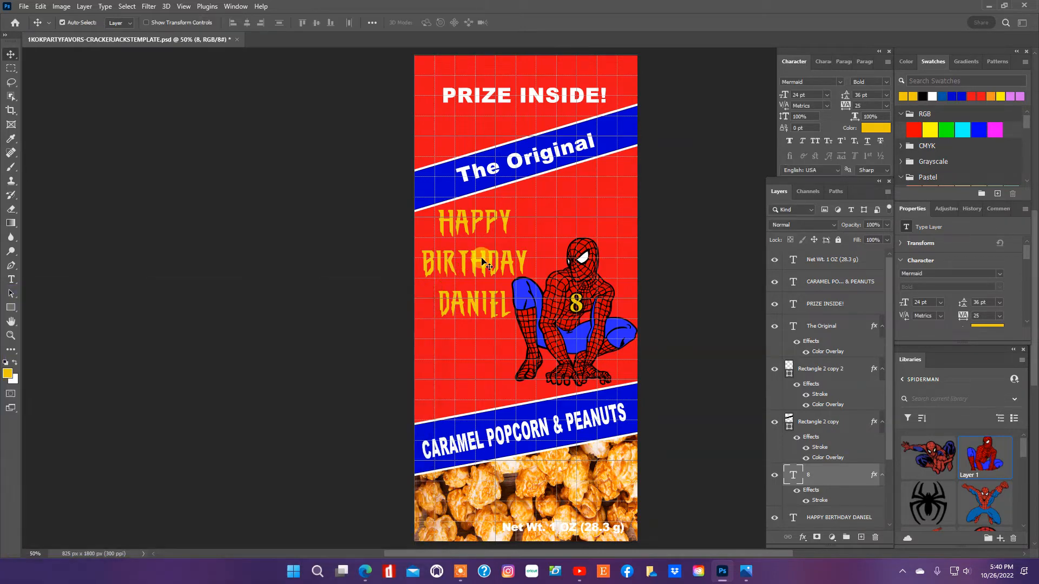
Apply a black outside Stroke at 100% opacity to the birthday text layer.
left_click(483, 263)
left_click(802, 538)
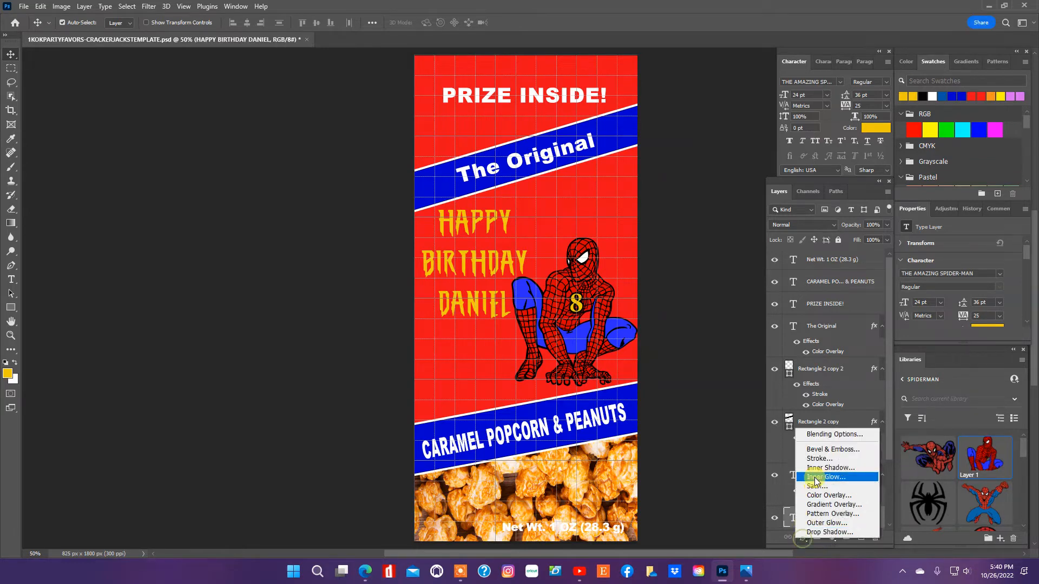
left_click(817, 458)
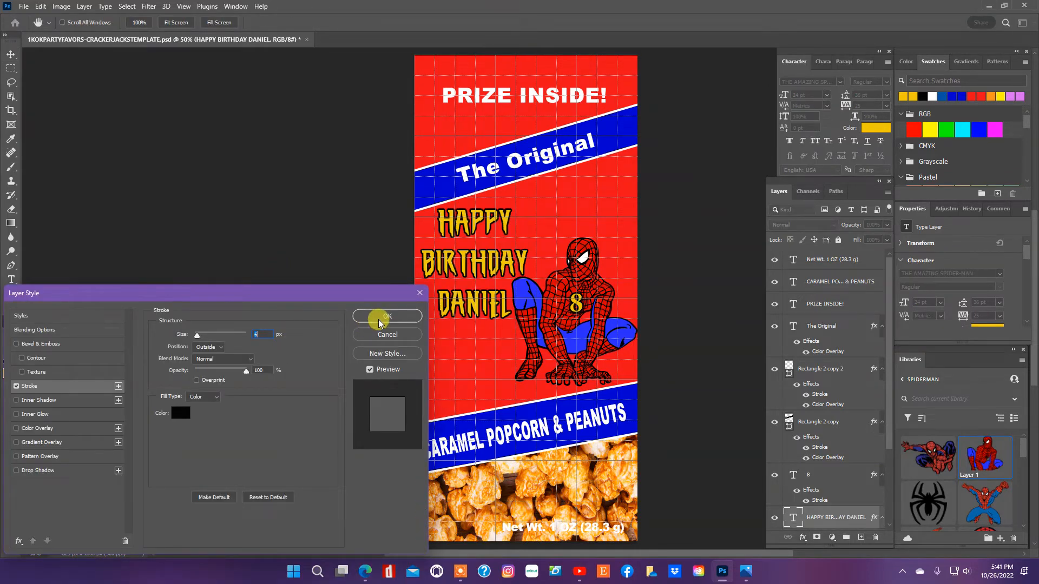
left_click(382, 317)
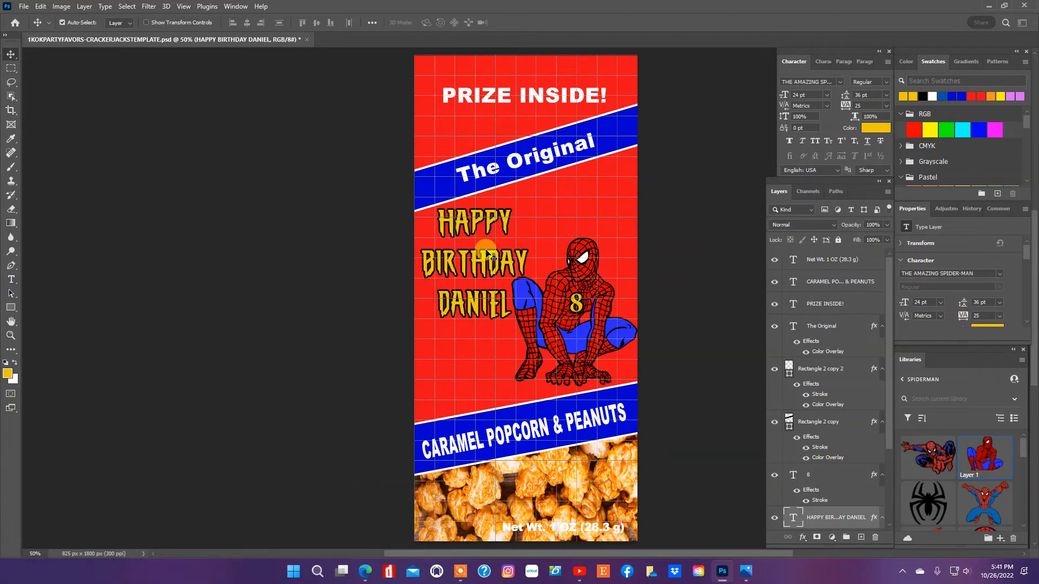
Hide the "The Original" text layer and place the yellow SPIDER-MAN logo from the SPIDERMAN library over the upper blue band.
left_click(562, 141)
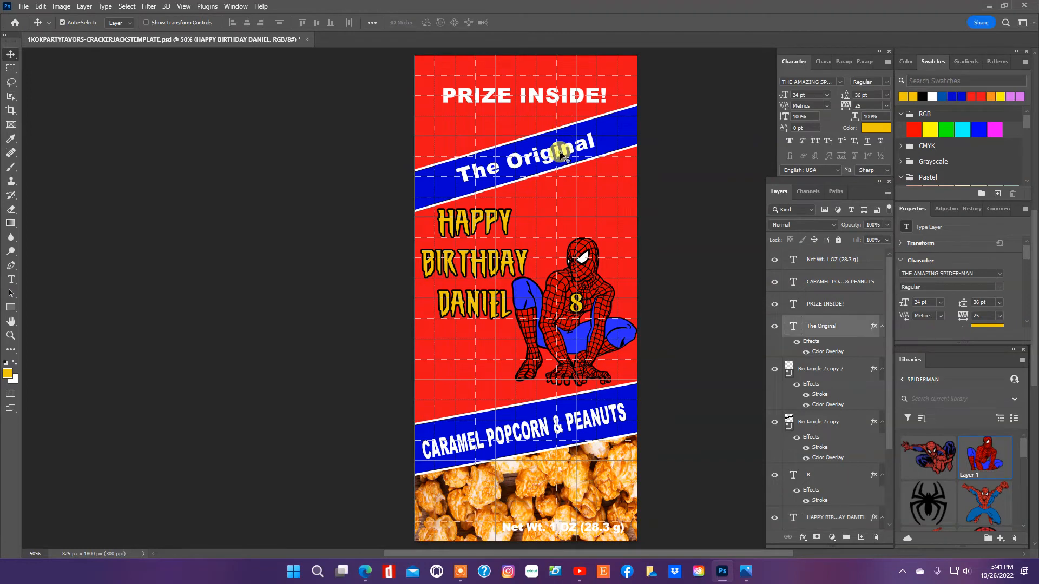
left_click(774, 327)
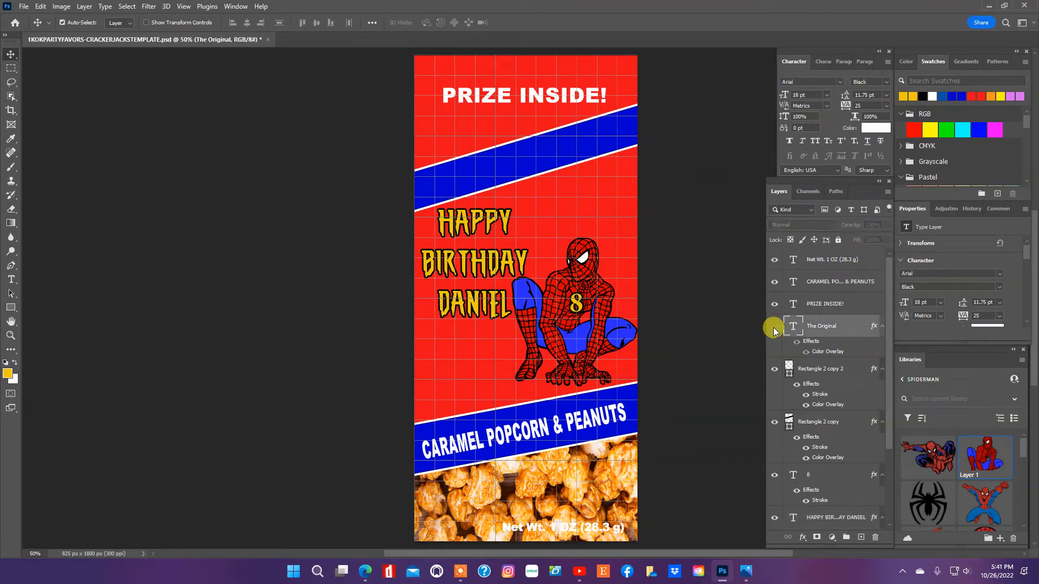
scroll(1020, 452, "down", 1)
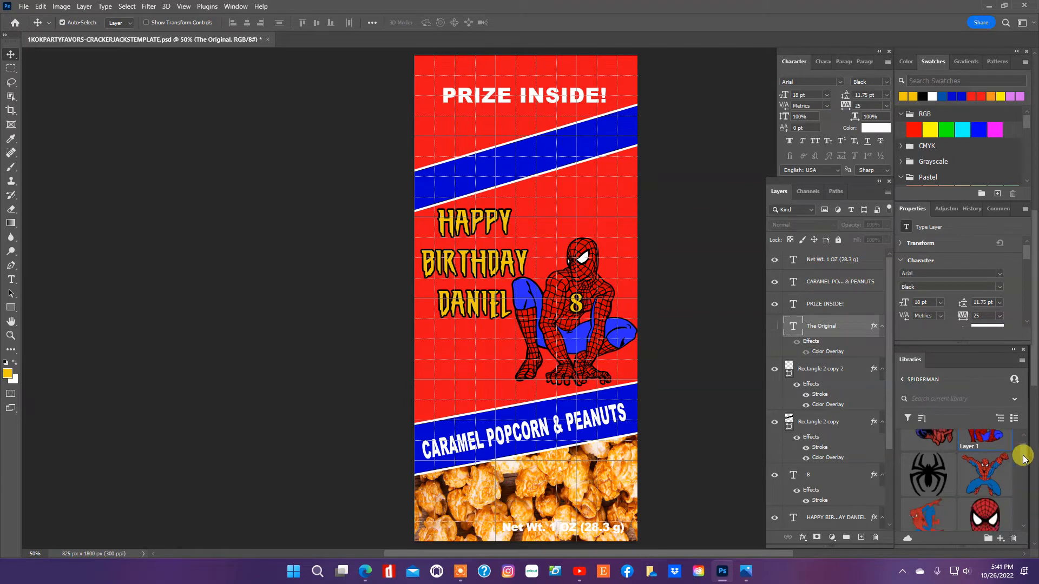
scroll(1022, 457, "down", 5)
left_click_drag(998, 492, 526, 172)
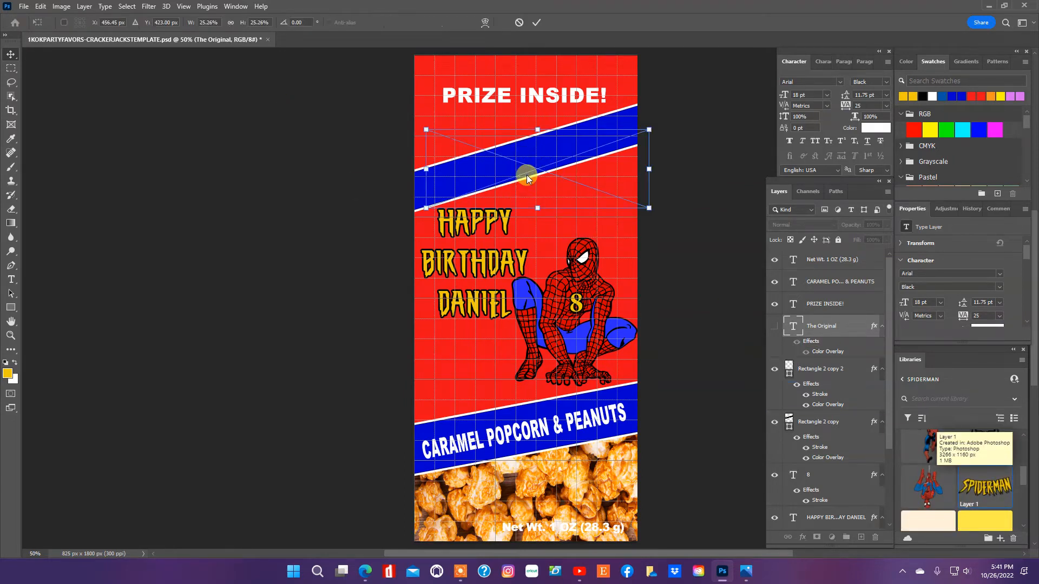
Rotate the SPIDER-MAN logo to -17.66°, scale it to about 10.79%, and fit it inside the upper blue band.
left_click_drag(666, 127, 650, 94)
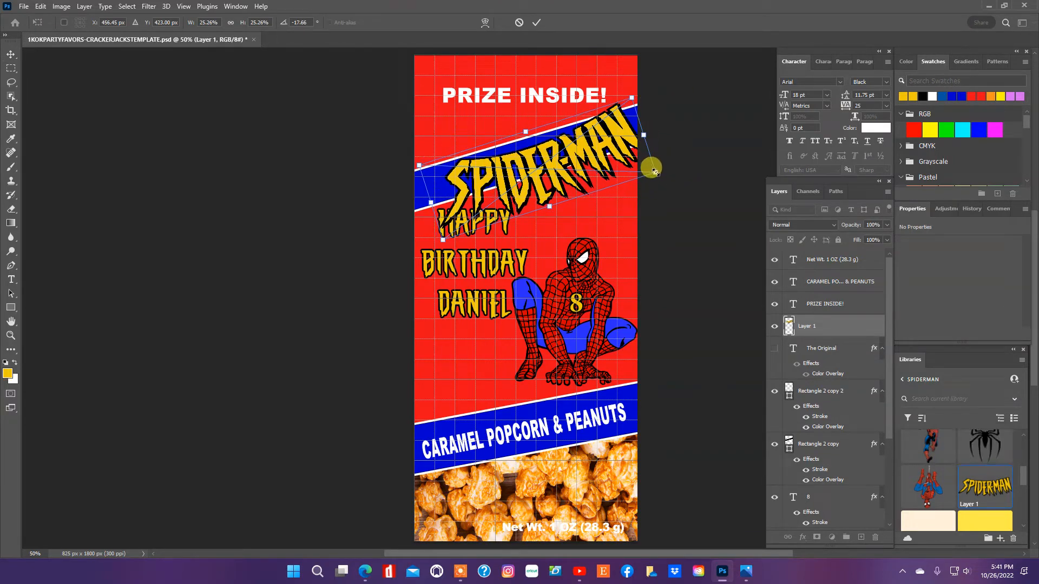
left_click_drag(654, 170, 538, 154)
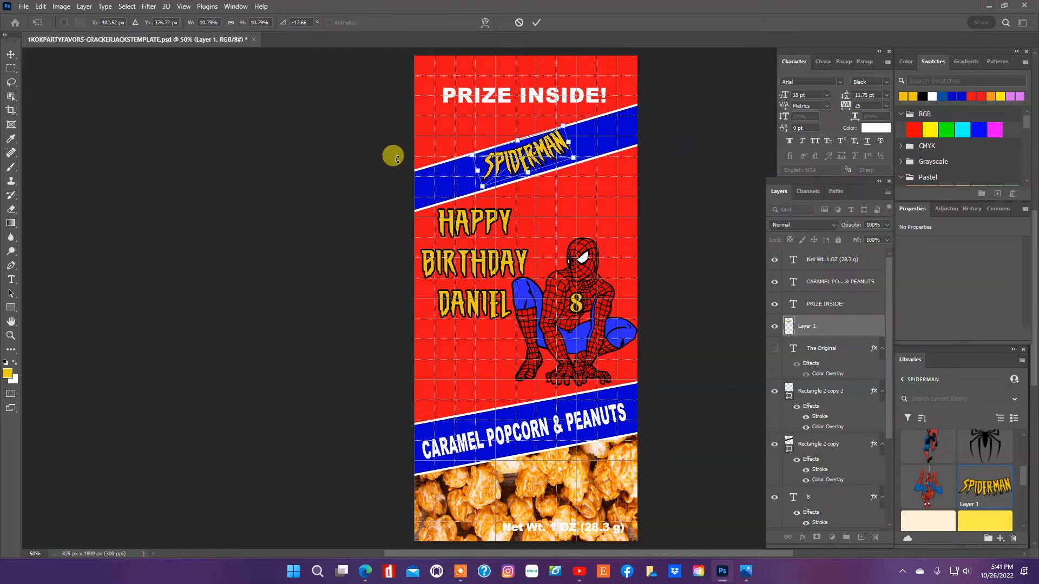
left_click(278, 138)
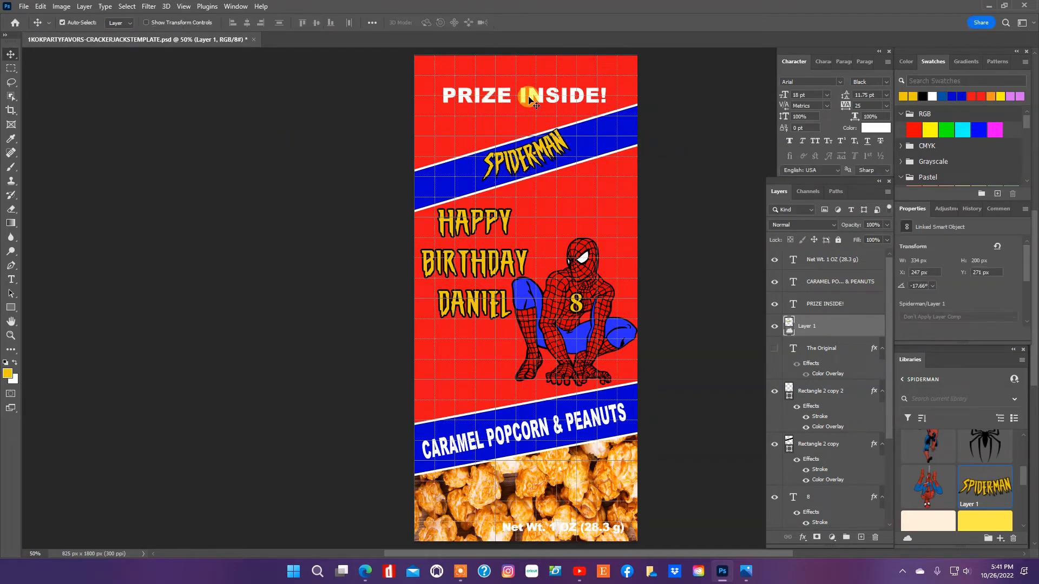
Move the PRIZE INSIDE! text up to the label's top edge and place the Spider-Man mask graphic, scaled to about 5.39%, beneath it.
left_click_drag(529, 95, 534, 69)
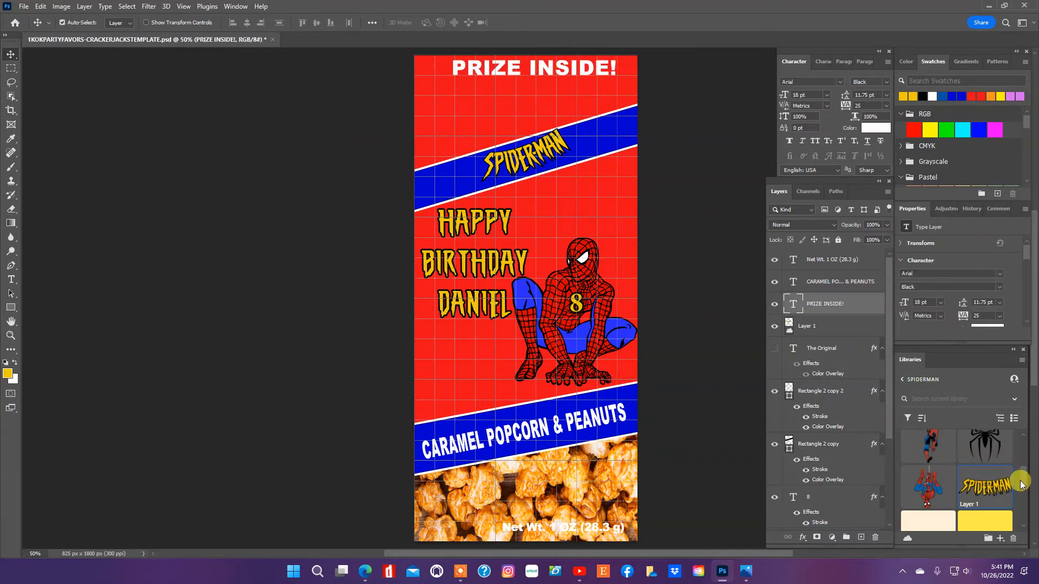
left_click_drag(1021, 483, 486, 173)
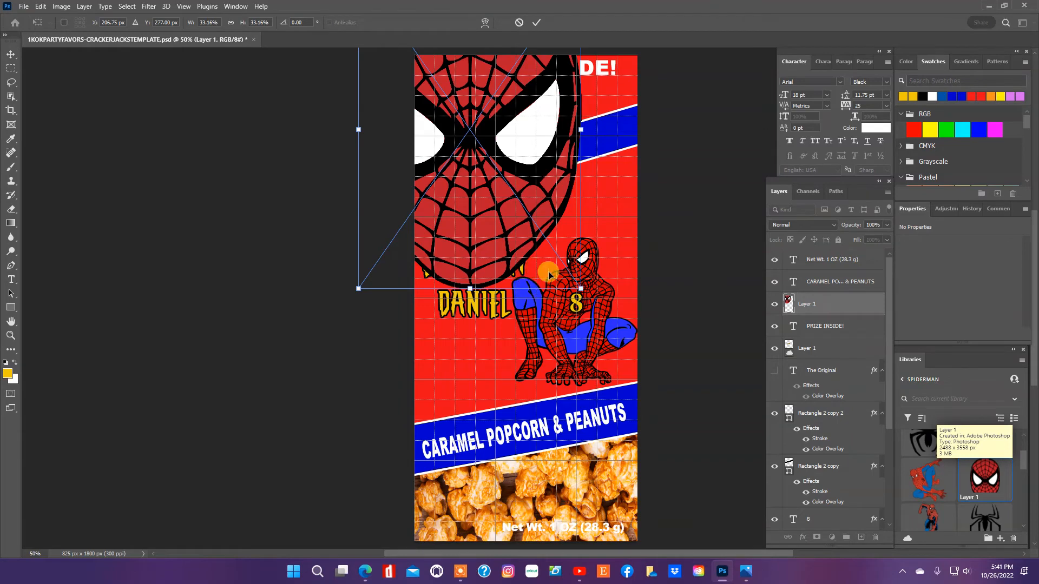
left_click_drag(357, 290, 526, 113)
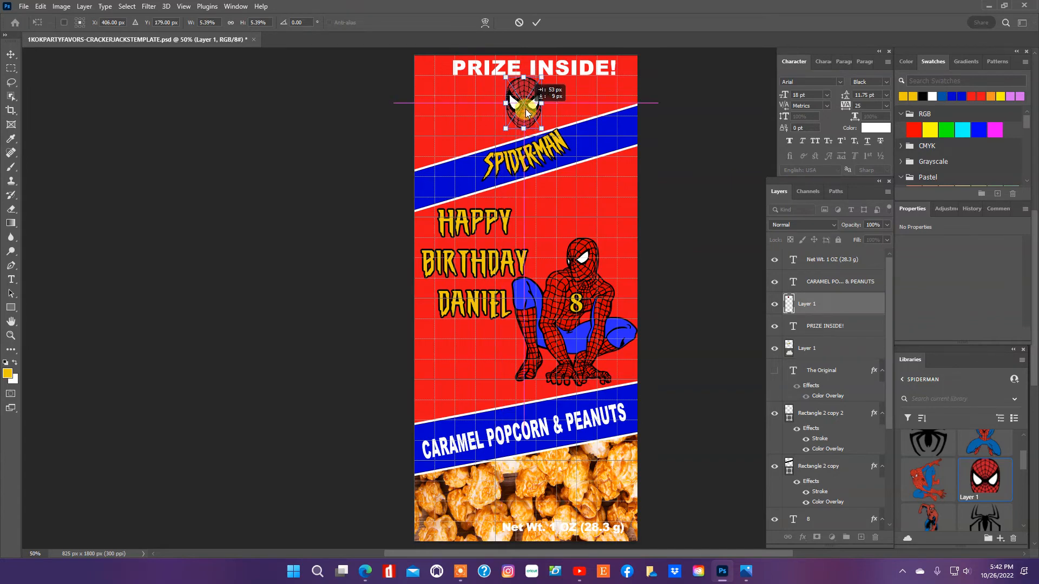
left_click_drag(382, 106, 379, 105)
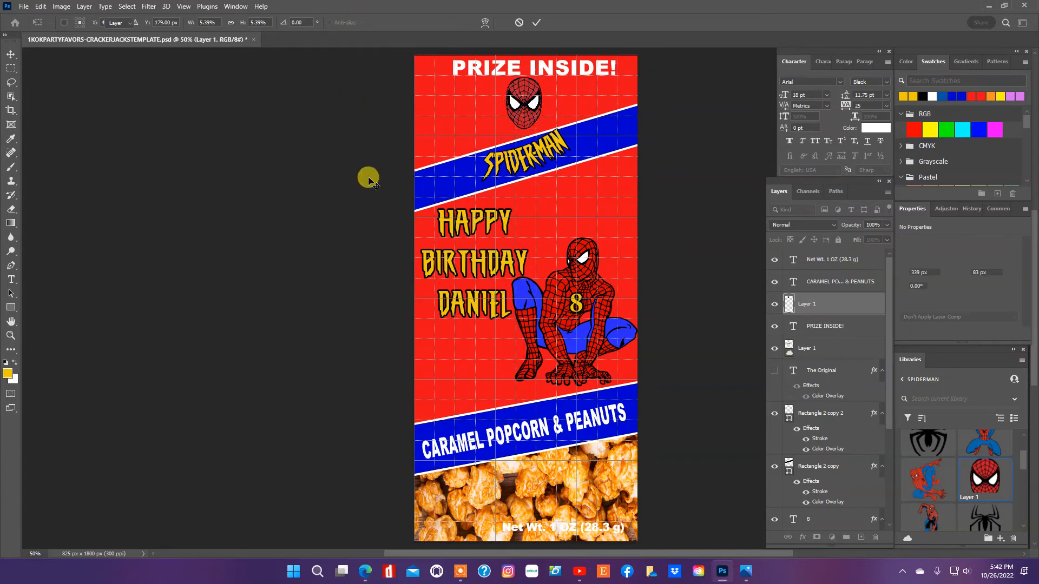
key("Return")
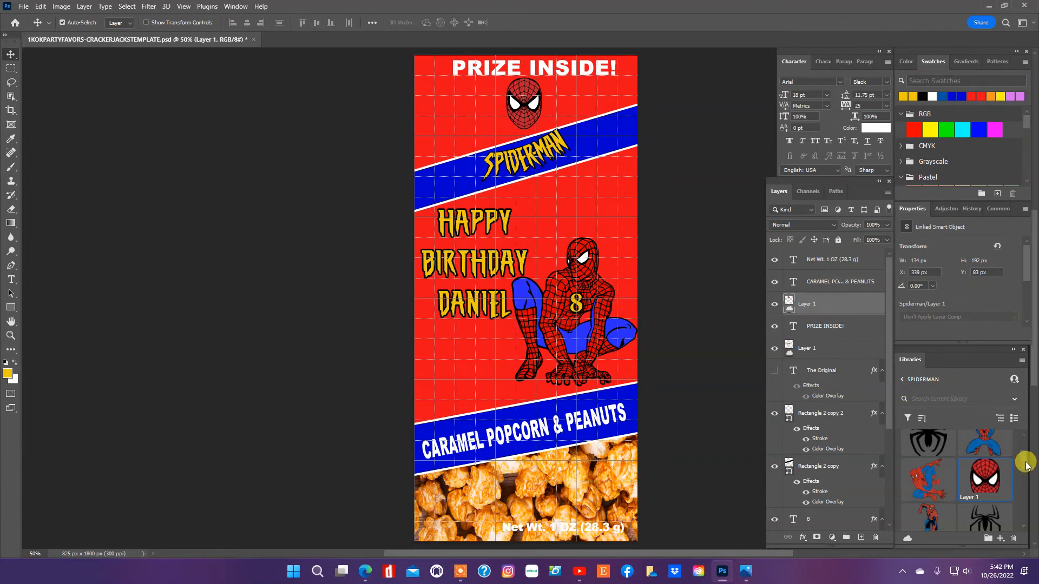
Place the black spider graphic from the library over the right side of the popcorn photo, scaled to about 6.99%, above the net weight text.
scroll(1026, 465, "down", 3)
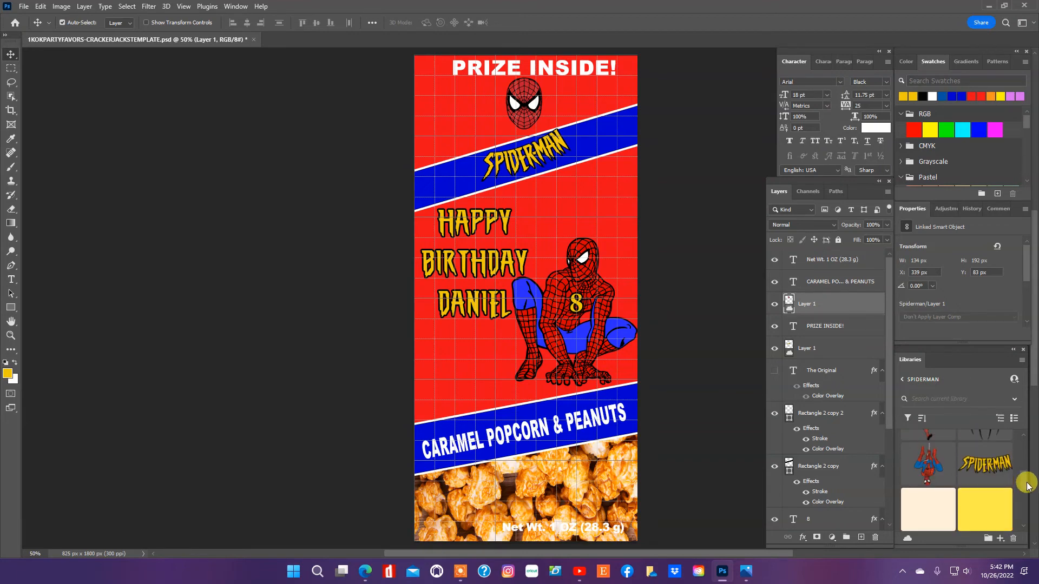
scroll(1026, 481, "down", 5)
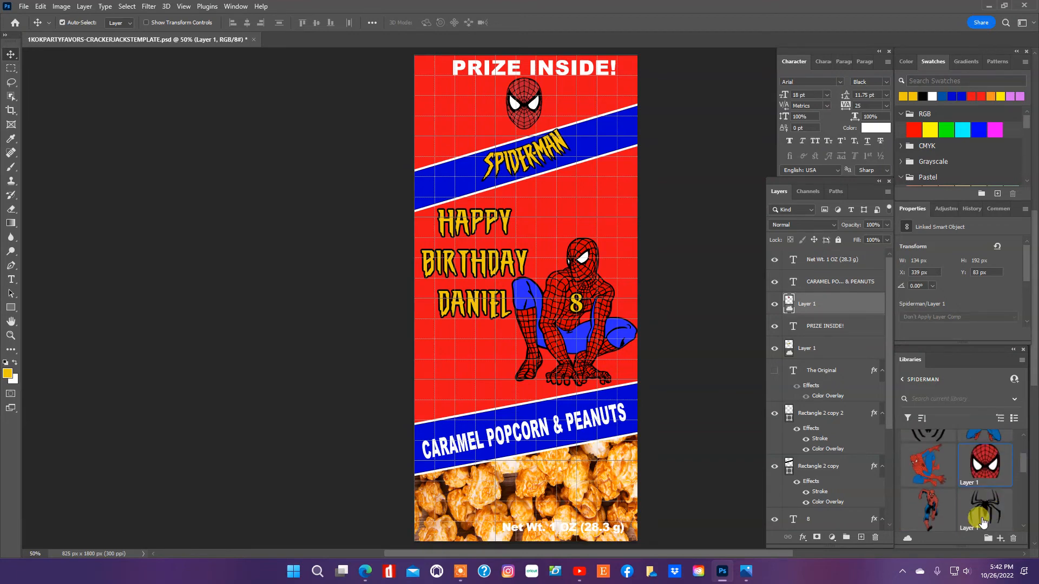
scroll(1013, 475, "up", 3)
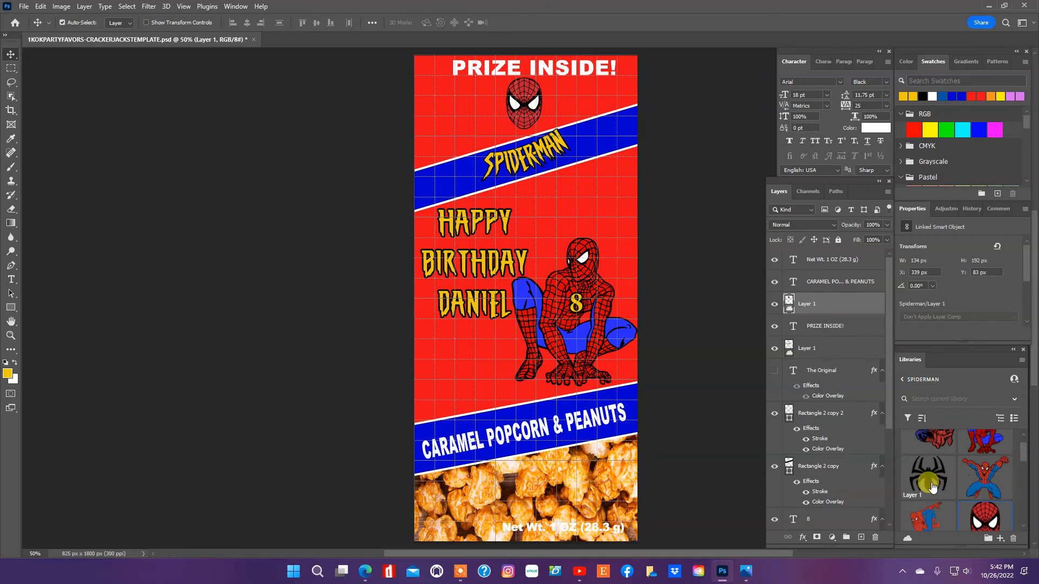
left_click_drag(931, 487, 576, 489)
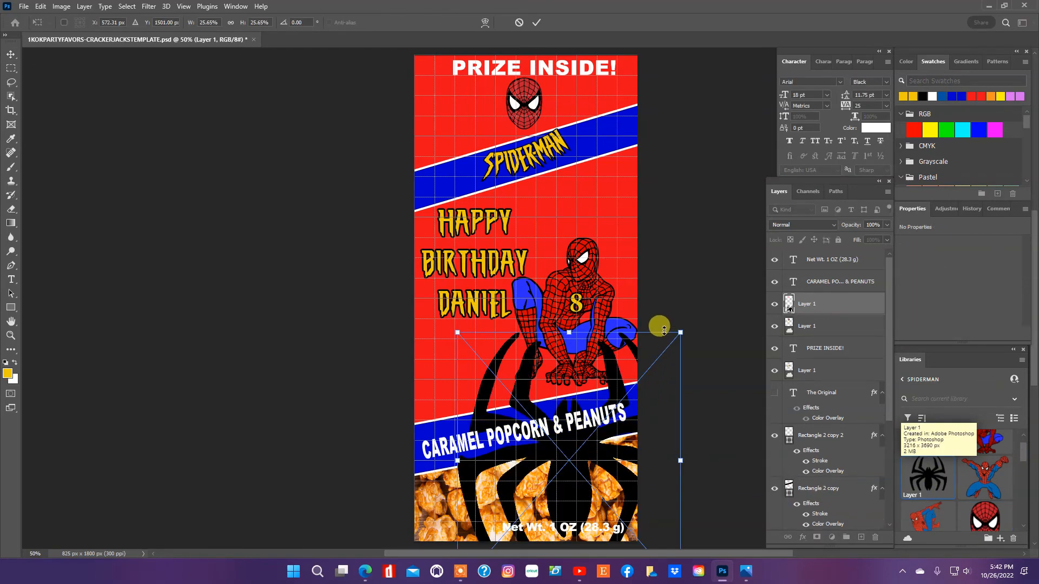
left_click_drag(683, 330, 571, 484)
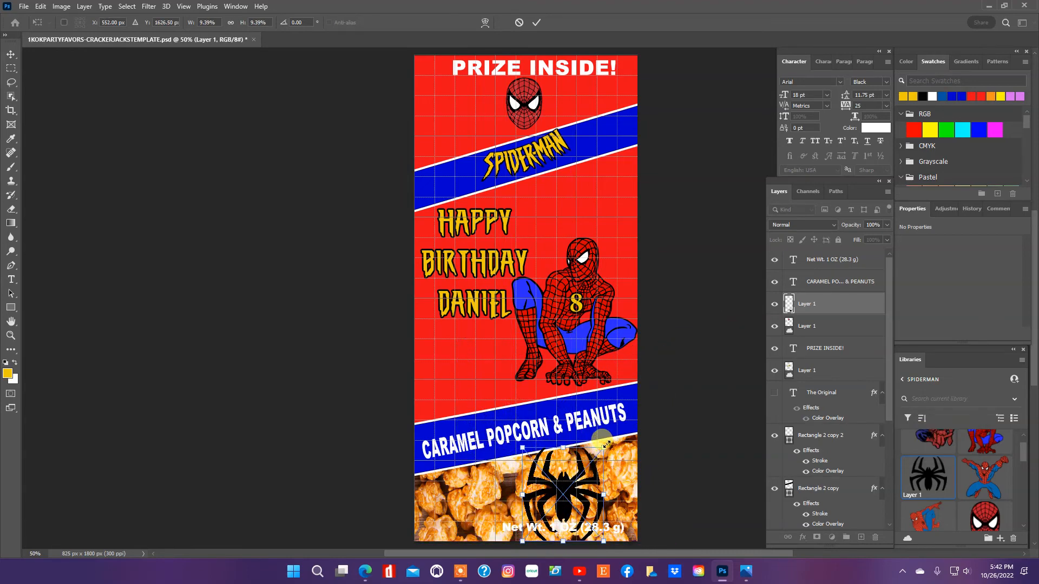
left_click_drag(604, 442, 596, 469)
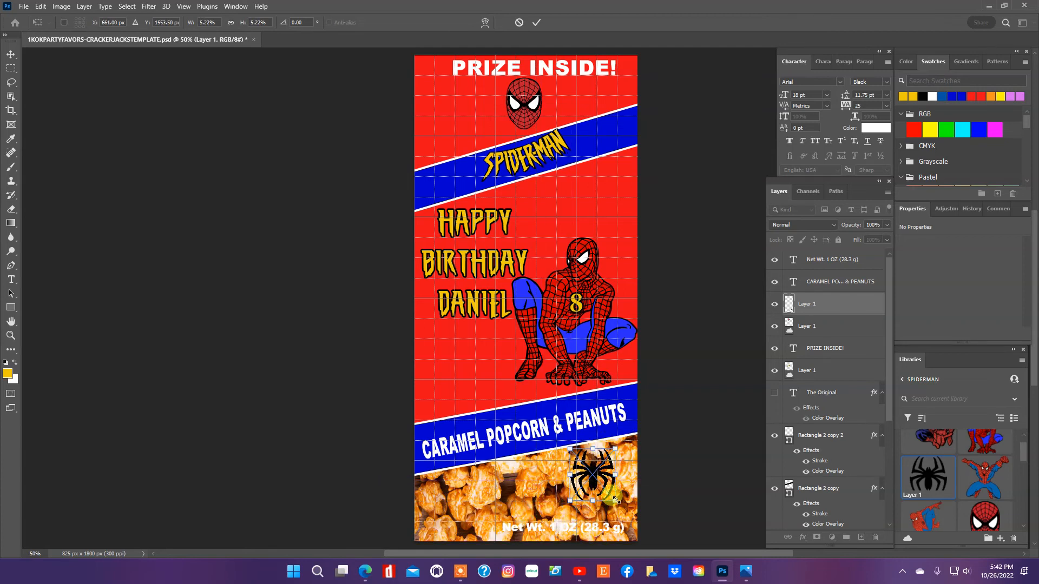
left_click_drag(619, 506, 632, 519)
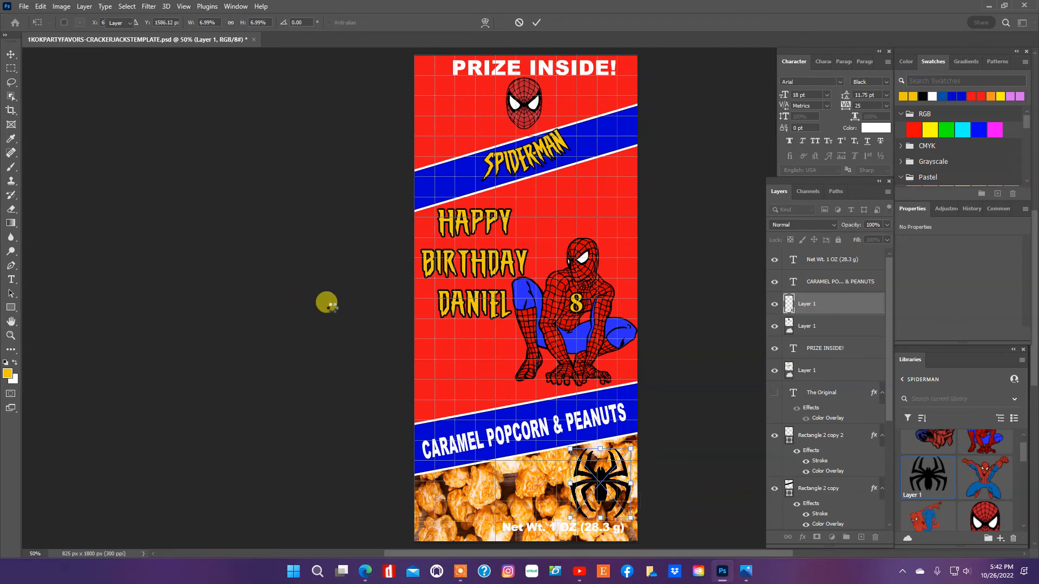
left_click(328, 303)
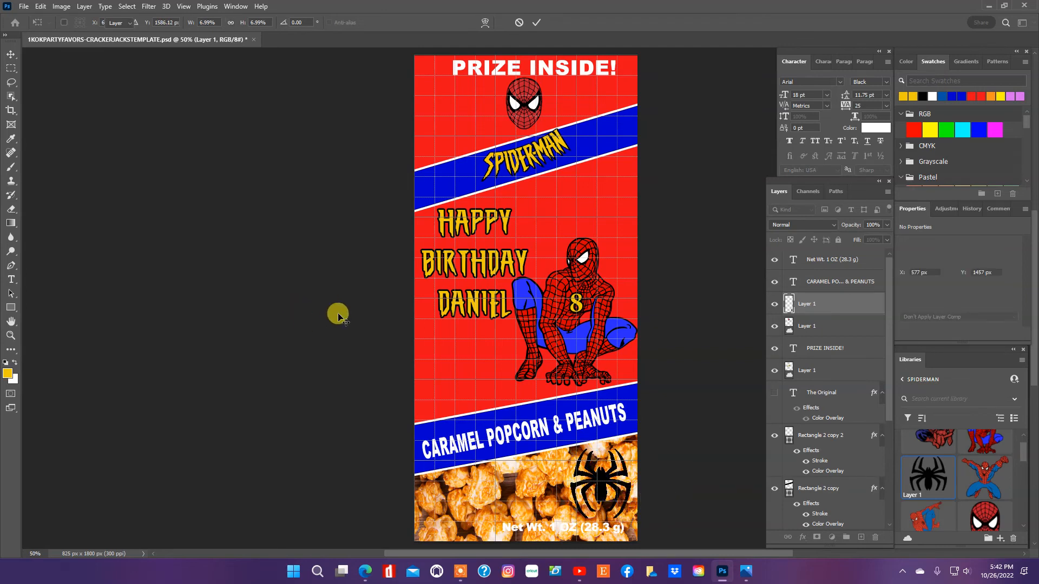
Nudge the SPIDER-MAN logo slightly down within the upper blue band to about X 246 px, Y 283 px.
left_click(527, 159)
left_click_drag(526, 163, 528, 162)
left_click(667, 134)
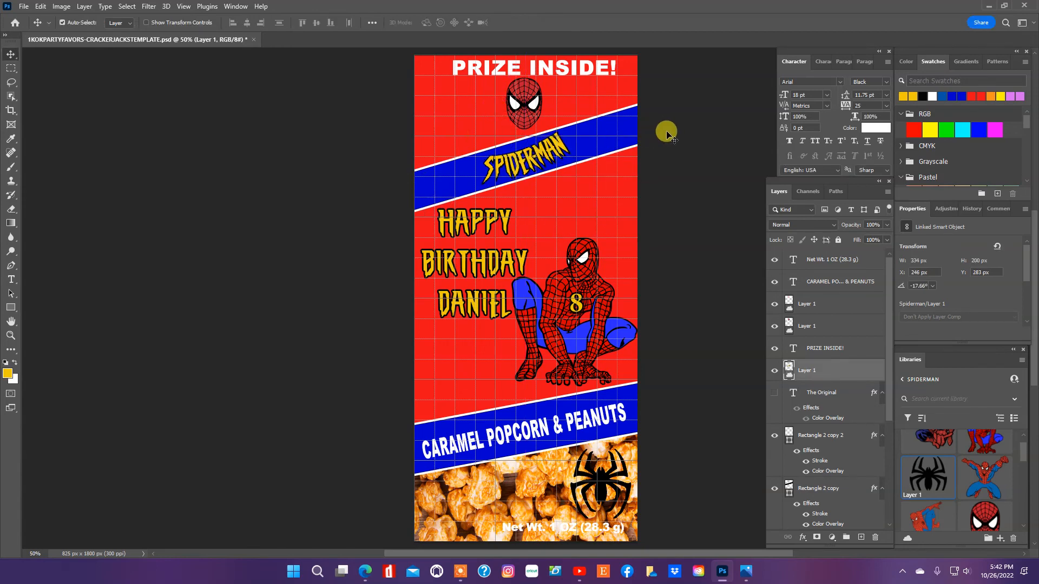